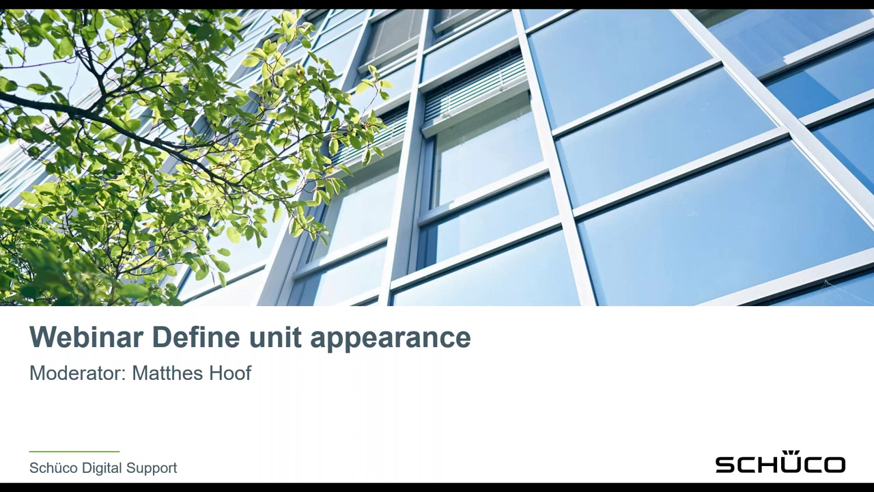
Advance the webinar presentation to the agenda slide
{"action": "key", "text": "Right"}
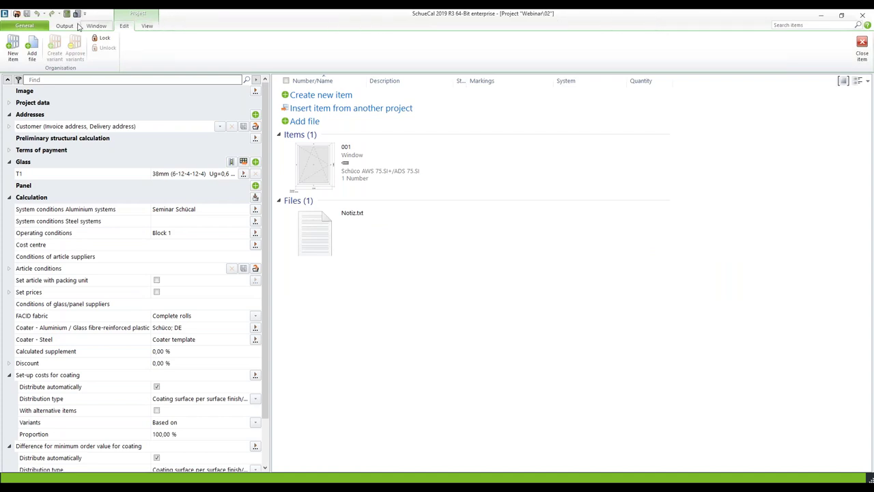
From the General tab's Settings overview, launch the default Define unit appearance dialog
{"action": "left_click", "coordinate": [23, 28]}
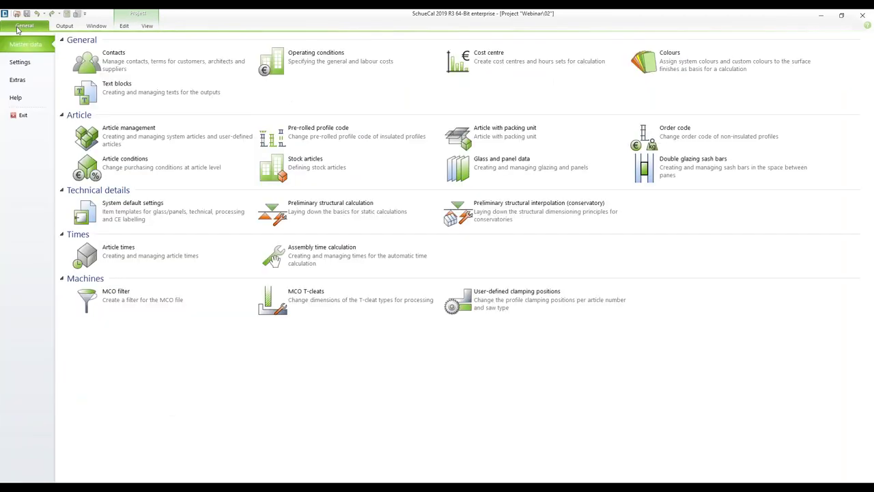
{"action": "left_click", "coordinate": [30, 65]}
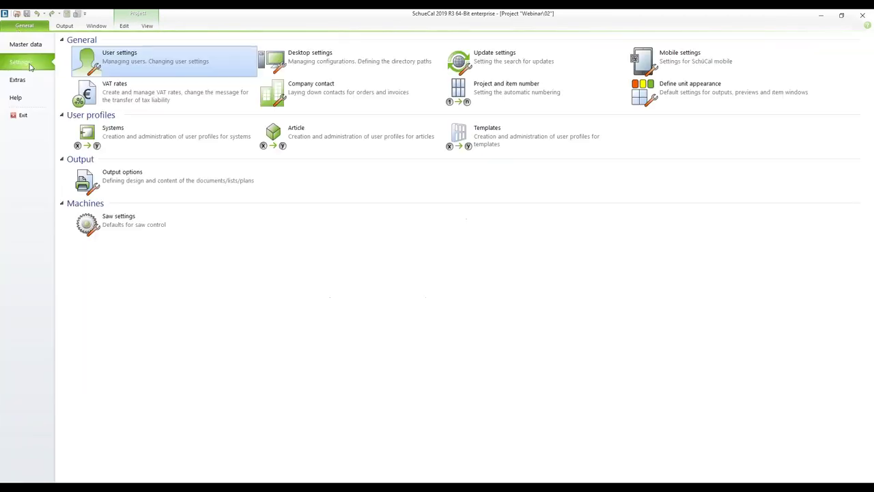
{"action": "left_click", "coordinate": [686, 96]}
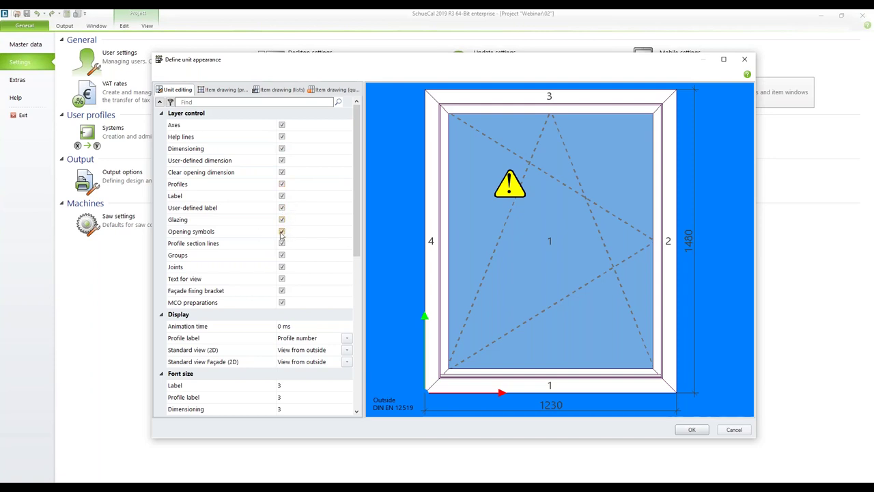
{"action": "left_click", "coordinate": [281, 232]}
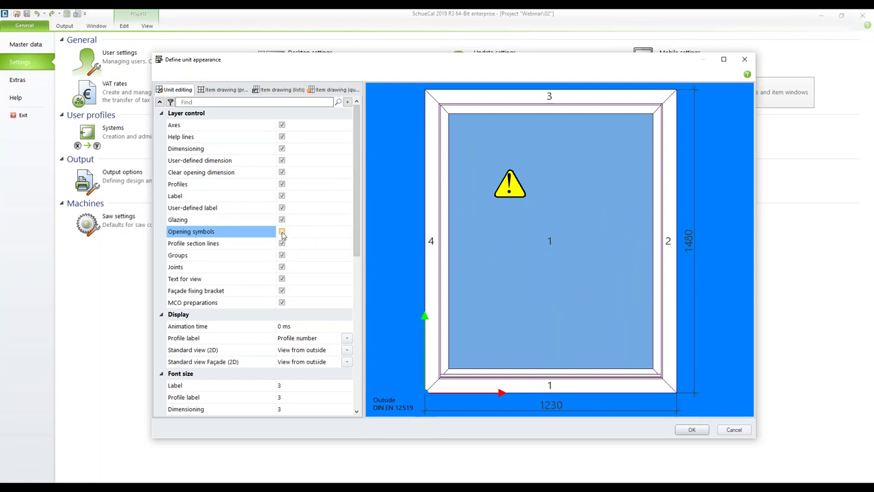
{"action": "left_click", "coordinate": [282, 232]}
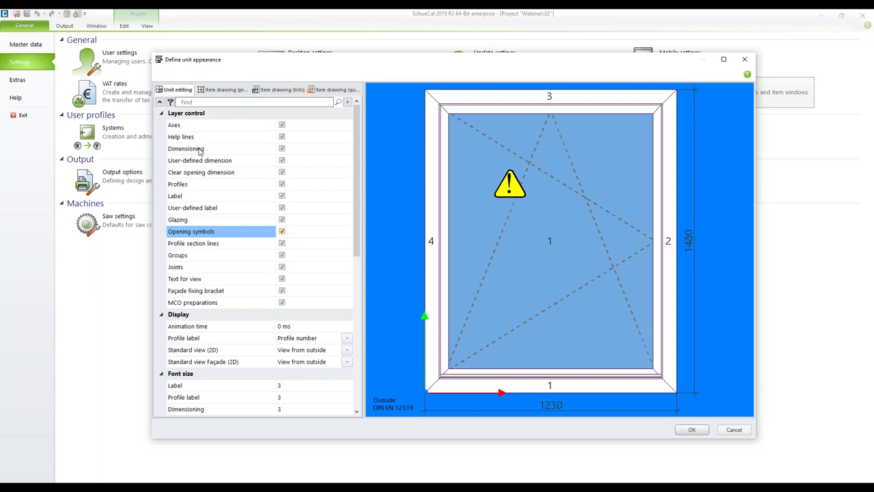
{"action": "left_click_drag", "start_coordinate": [357, 156], "coordinate": [357, 198]}
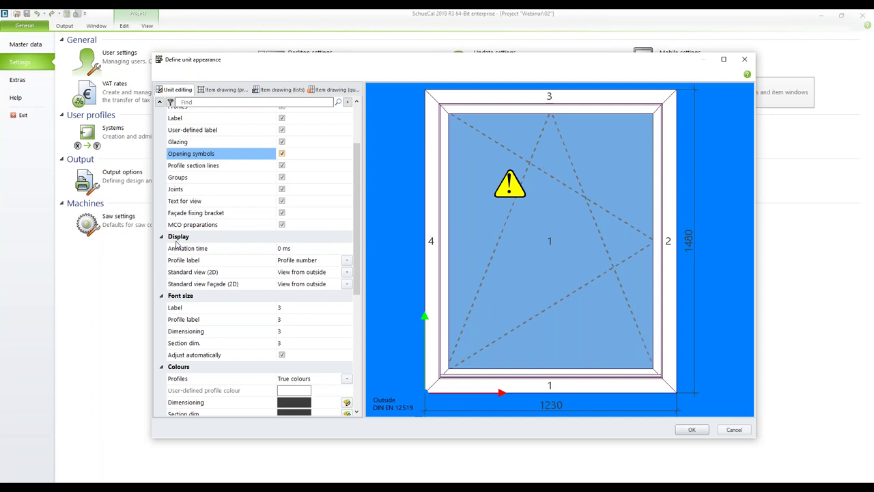
{"action": "left_click_drag", "start_coordinate": [356, 254], "coordinate": [354, 257]}
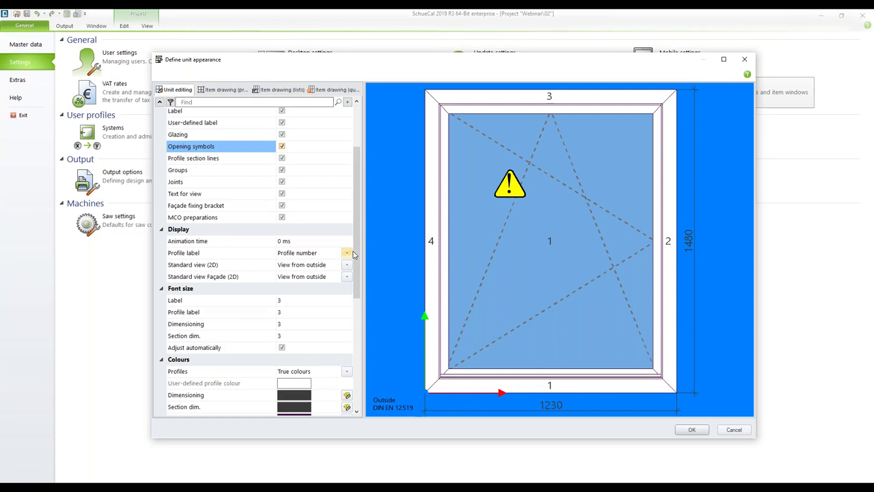
Set Profile label to Art. No. so profiles show 358170, then check the 2D view settings
{"action": "left_click", "coordinate": [346, 254]}
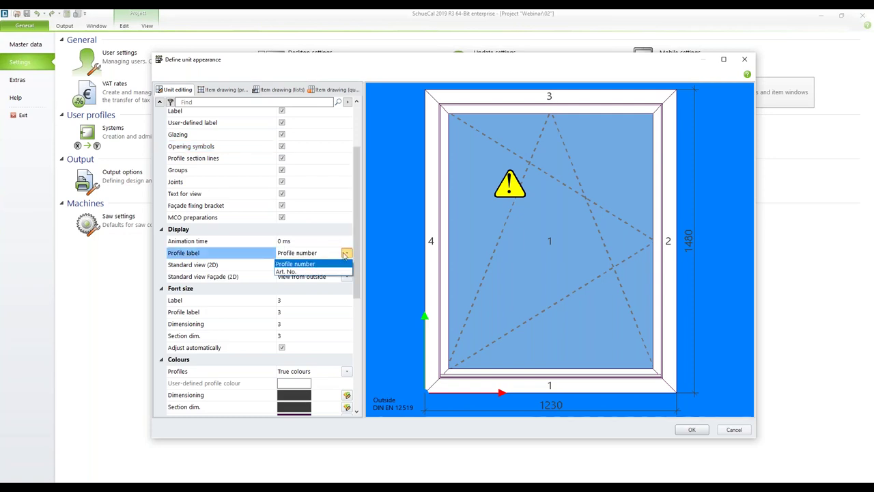
{"action": "left_click", "coordinate": [295, 272]}
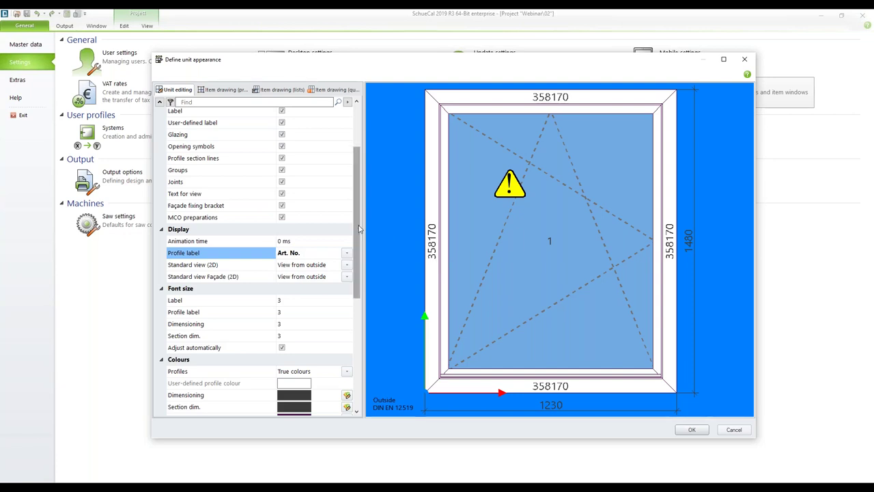
{"action": "scroll", "coordinate": [359, 229], "scroll_direction": "down", "scroll_amount": 3}
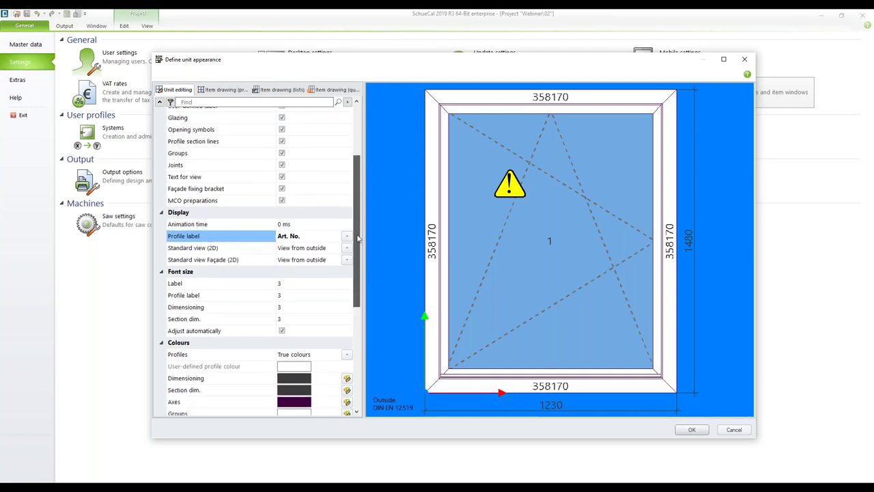
{"action": "left_click", "coordinate": [182, 230]}
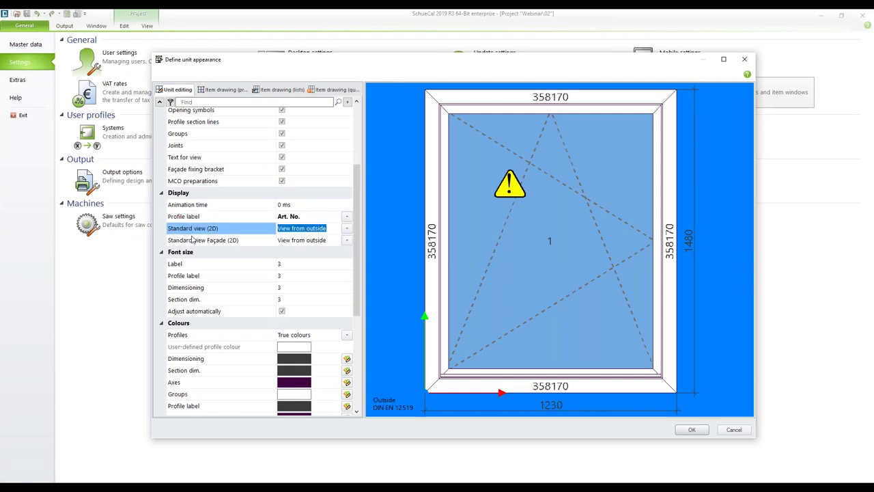
{"action": "left_click", "coordinate": [197, 240]}
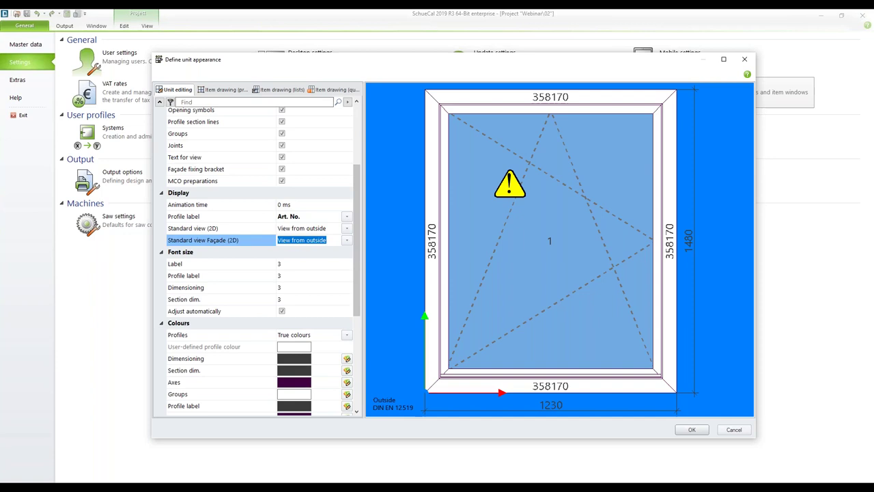
Review the font size settings and scroll down to the Colours section
{"action": "left_click_drag", "start_coordinate": [357, 228], "coordinate": [357, 232]}
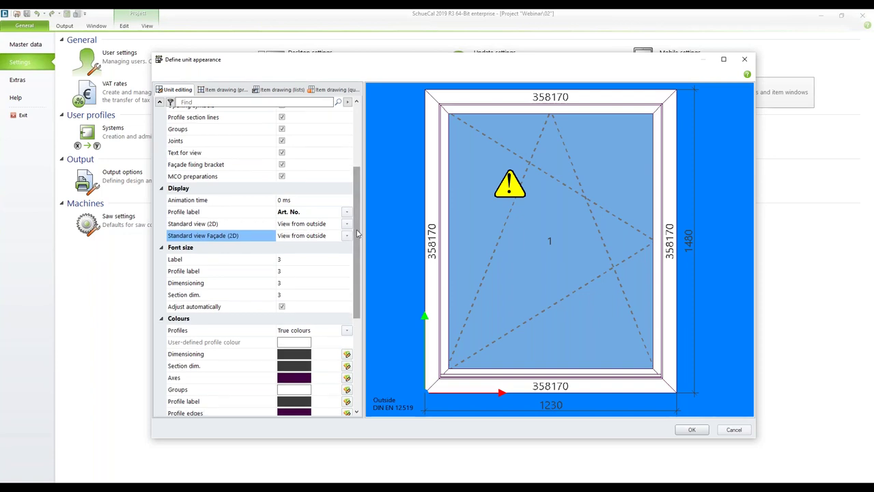
{"action": "left_click_drag", "start_coordinate": [356, 234], "coordinate": [357, 241]}
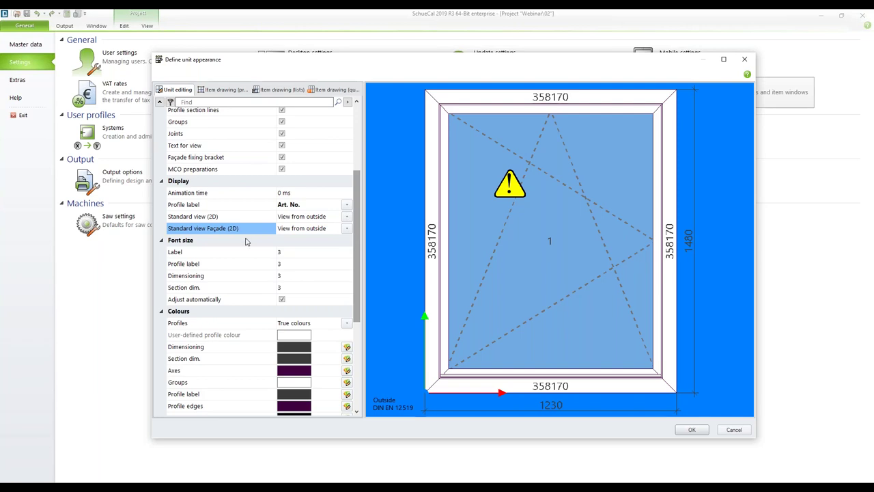
{"action": "left_click", "coordinate": [187, 242]}
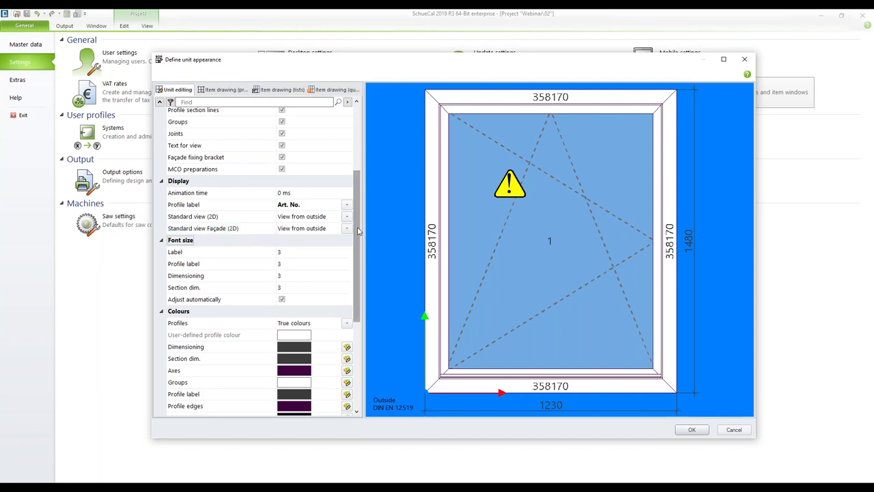
{"action": "left_click_drag", "start_coordinate": [357, 232], "coordinate": [357, 237]}
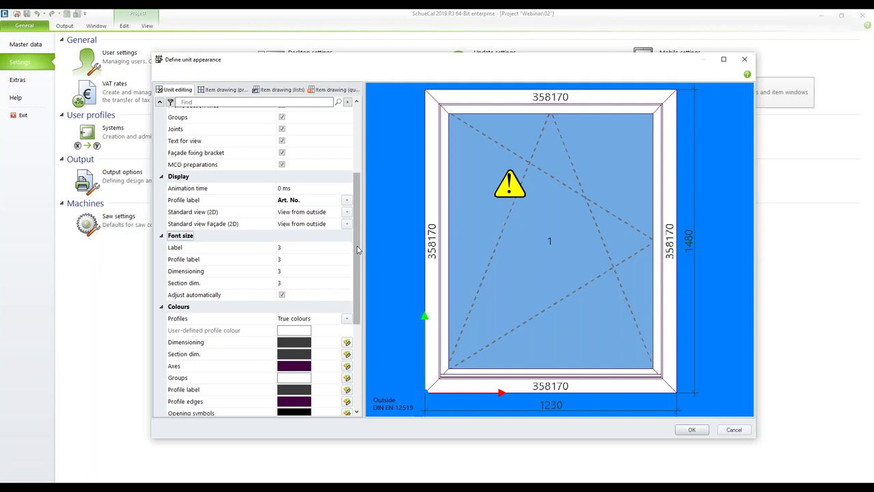
{"action": "scroll", "coordinate": [305, 247], "scroll_direction": "down", "scroll_amount": 1}
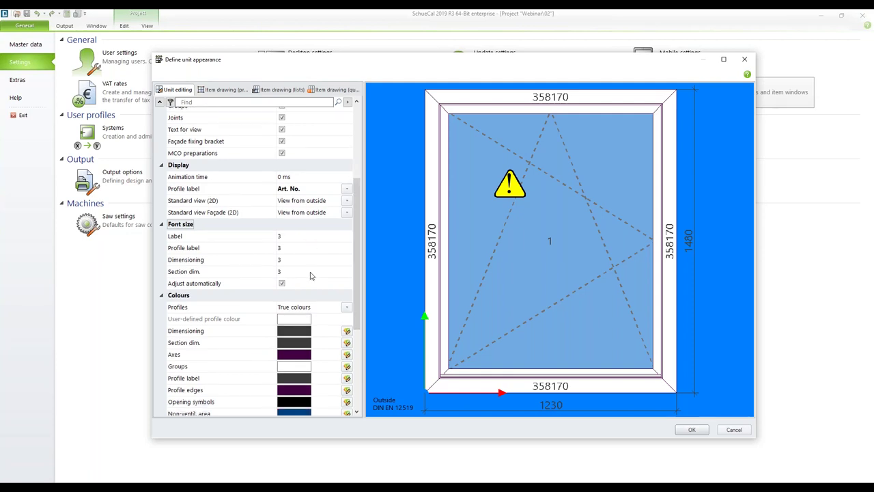
{"action": "left_click_drag", "start_coordinate": [358, 281], "coordinate": [358, 350]}
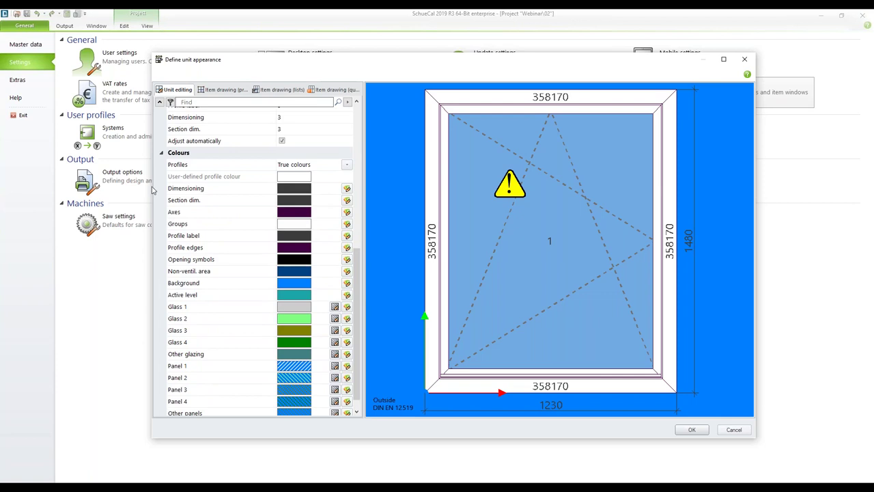
{"action": "left_click", "coordinate": [347, 167]}
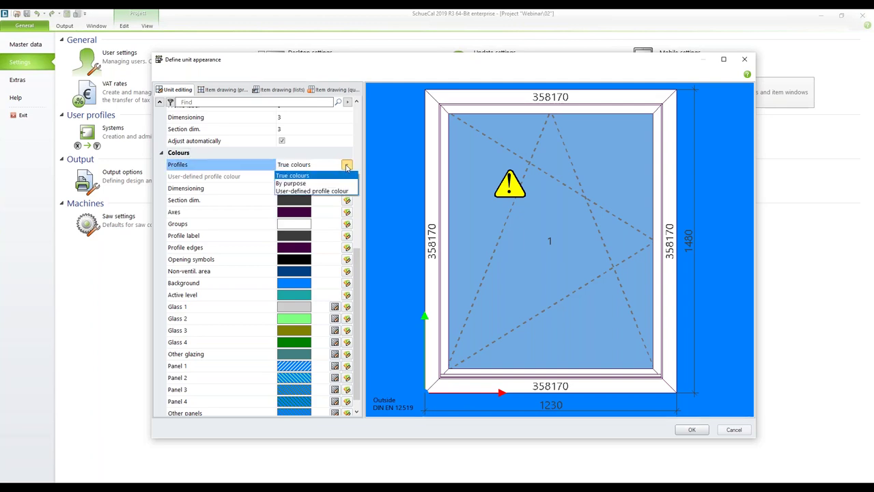
{"action": "left_click", "coordinate": [289, 184]}
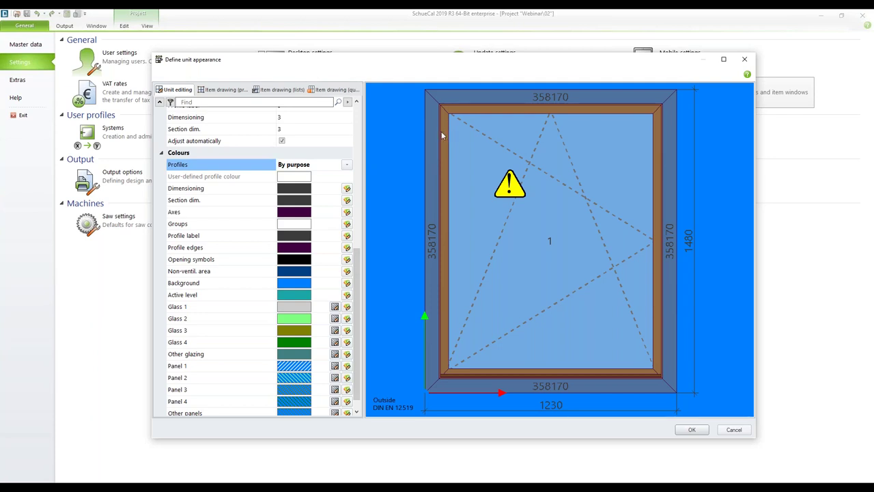
{"action": "left_click", "coordinate": [347, 164]}
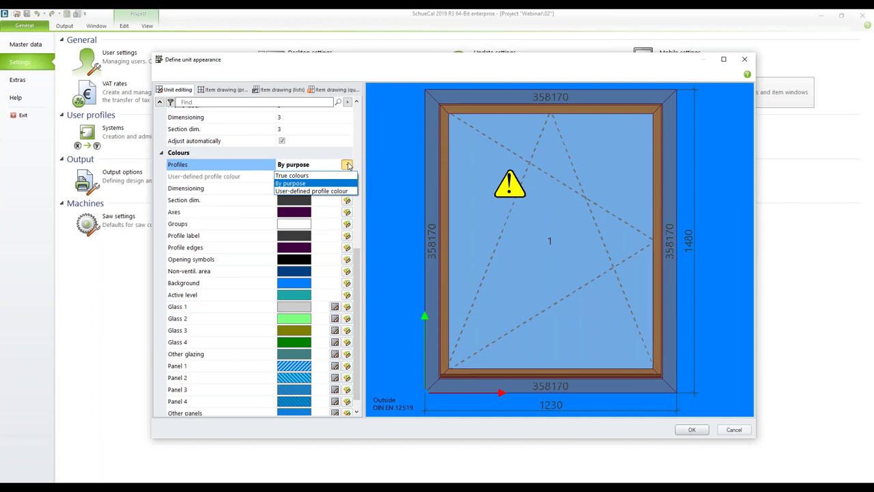
{"action": "left_click", "coordinate": [292, 176]}
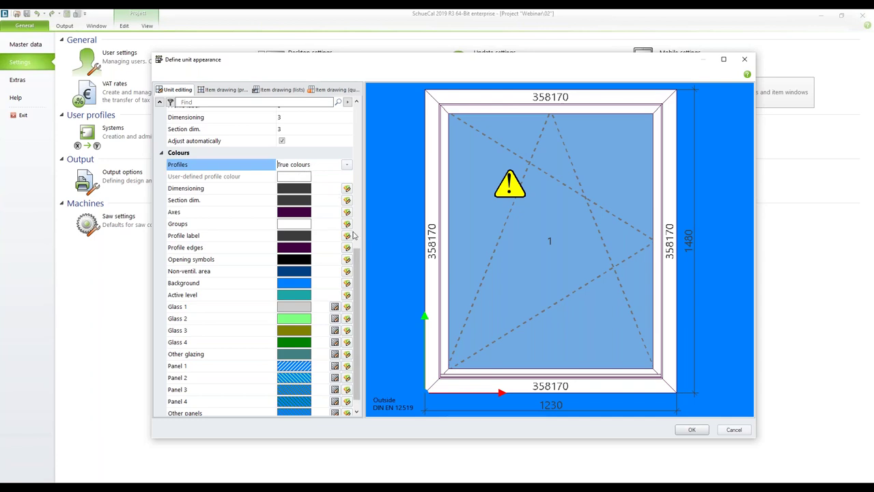
Change the unit editing Background colour from blue to grey
{"action": "left_click_drag", "start_coordinate": [358, 261], "coordinate": [358, 276]}
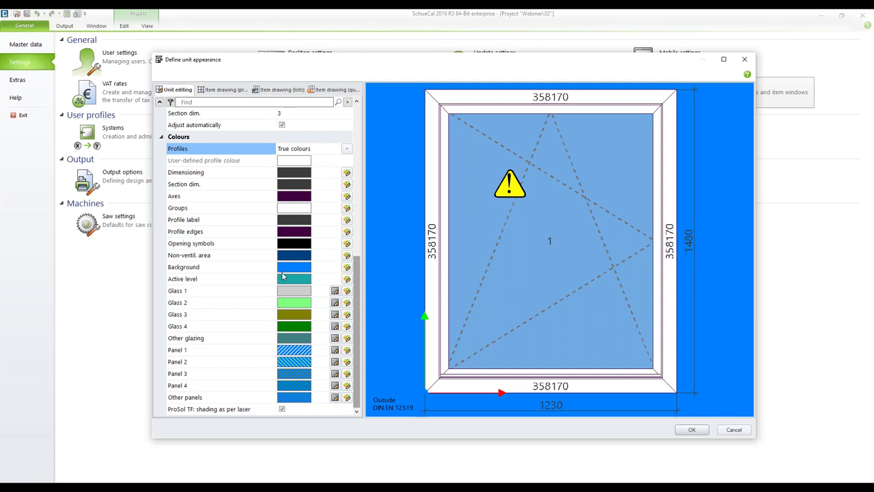
{"action": "left_click", "coordinate": [190, 272]}
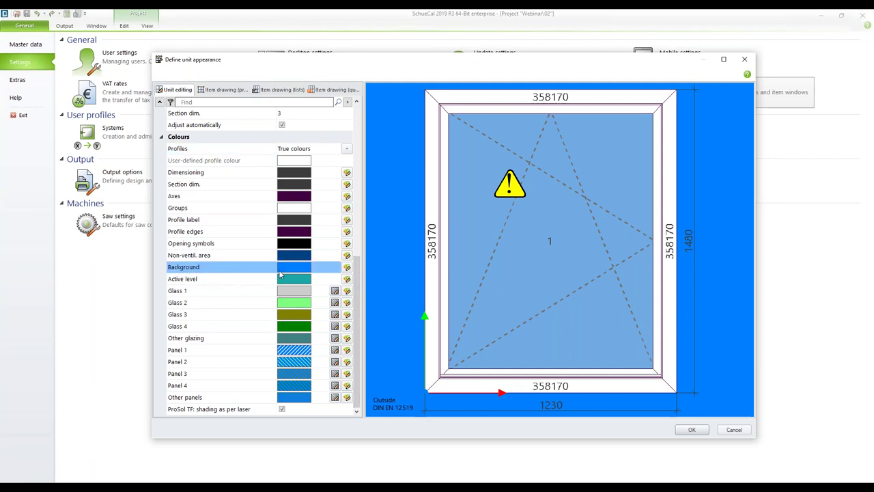
{"action": "left_click", "coordinate": [347, 269]}
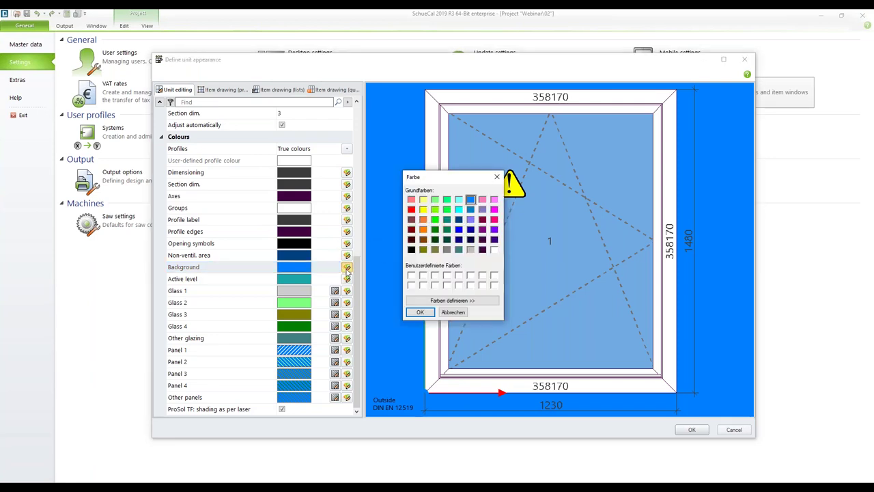
{"action": "left_click", "coordinate": [471, 250]}
{"action": "left_click", "coordinate": [421, 313]}
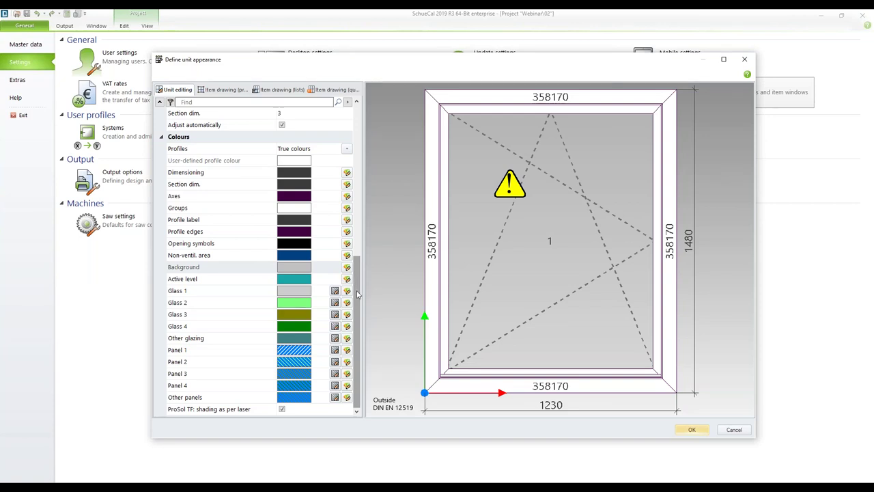
Review the Glass 1–4, Other glazing and Panel 1 colour settings
{"action": "left_click", "coordinate": [176, 294]}
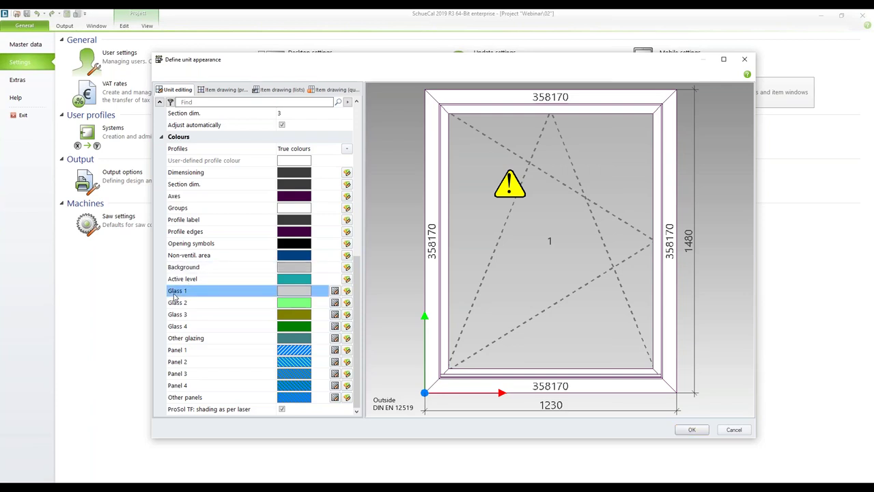
{"action": "left_click", "coordinate": [176, 305]}
{"action": "left_click", "coordinate": [179, 315]}
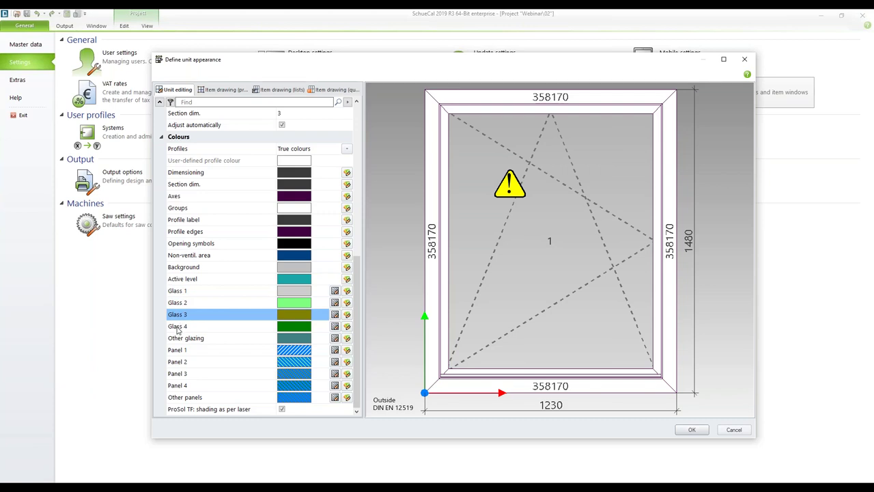
{"action": "left_click", "coordinate": [179, 328]}
{"action": "left_click", "coordinate": [181, 339]}
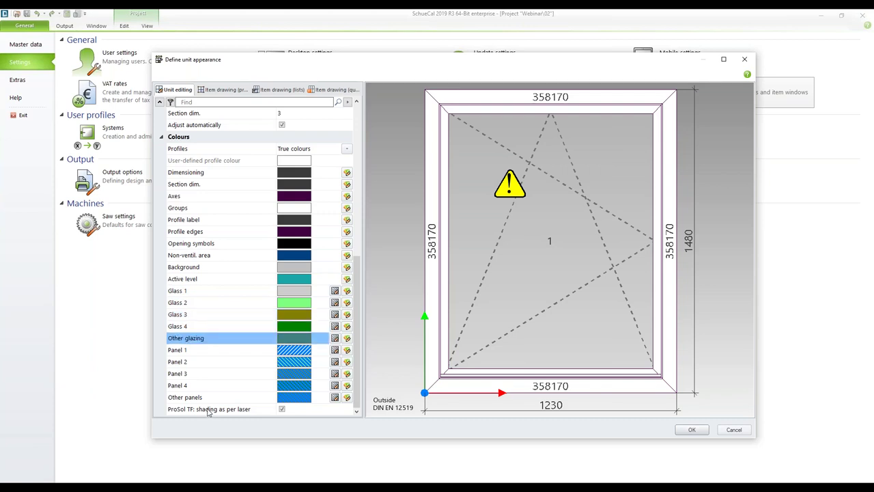
{"action": "left_click", "coordinate": [179, 351]}
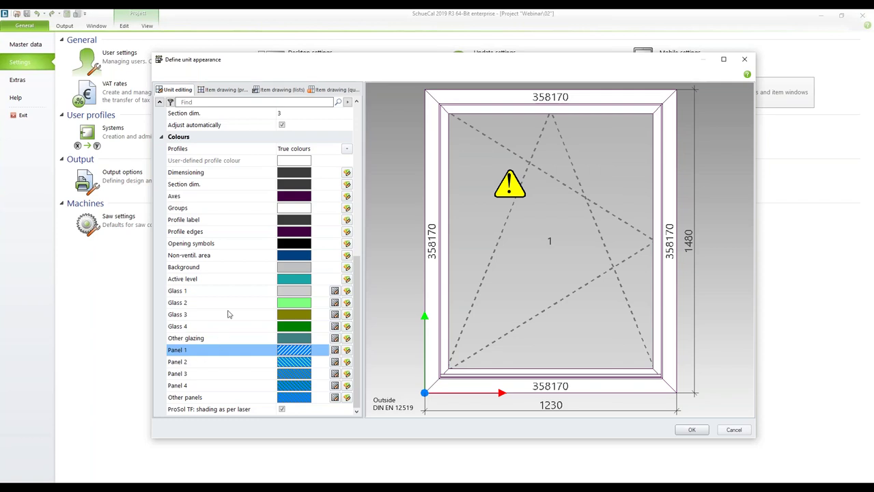
Untick Message symbols on the Item drawing (quotation) tab and save the appearance defaults
{"action": "left_click", "coordinate": [220, 93]}
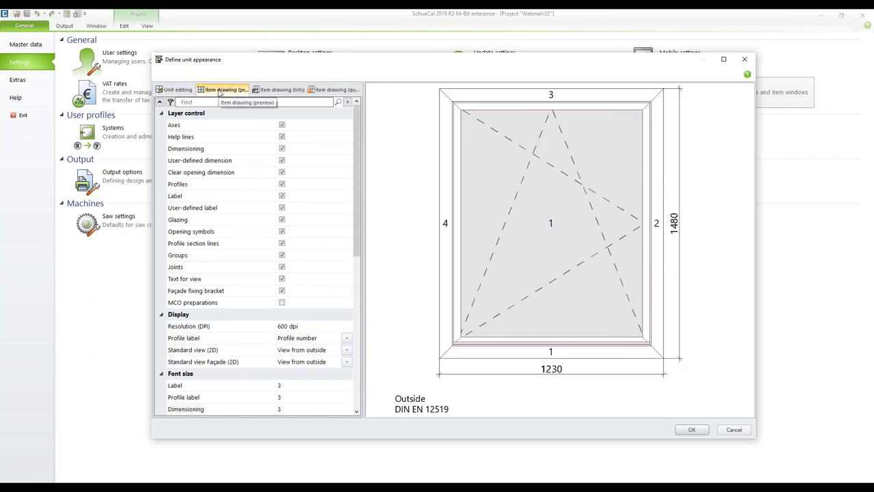
{"action": "left_click", "coordinate": [282, 91]}
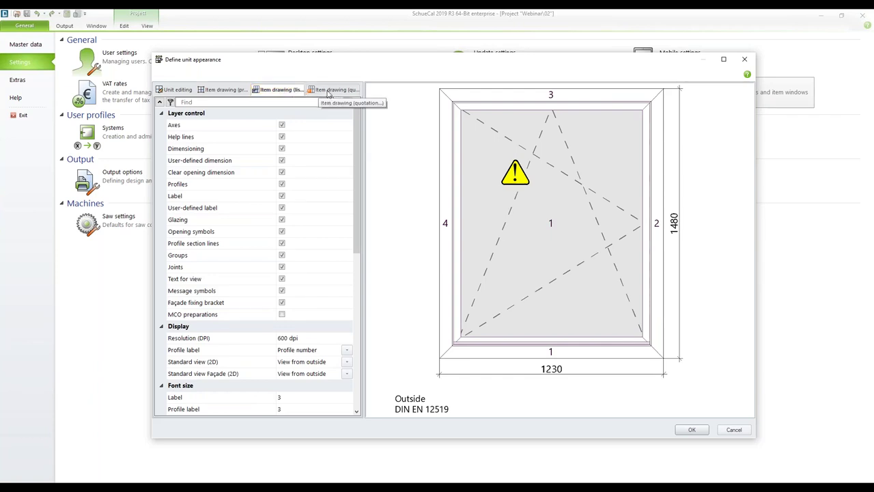
{"action": "left_click", "coordinate": [330, 91]}
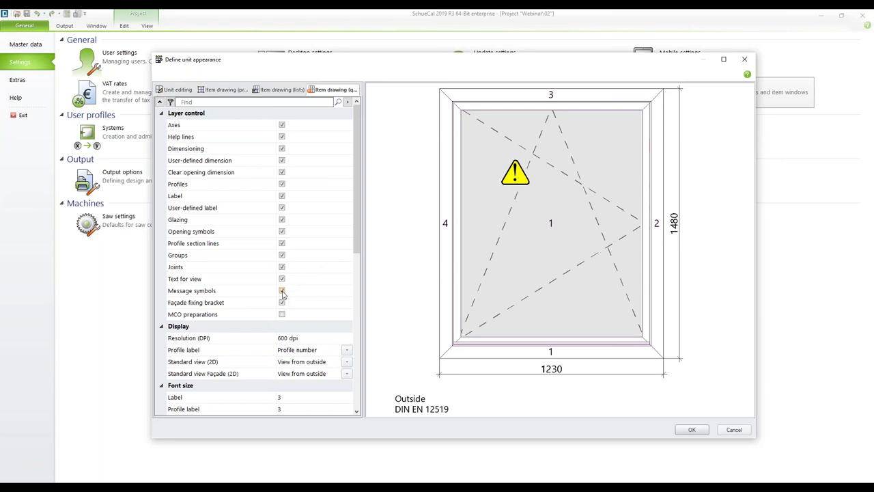
{"action": "left_click", "coordinate": [282, 291]}
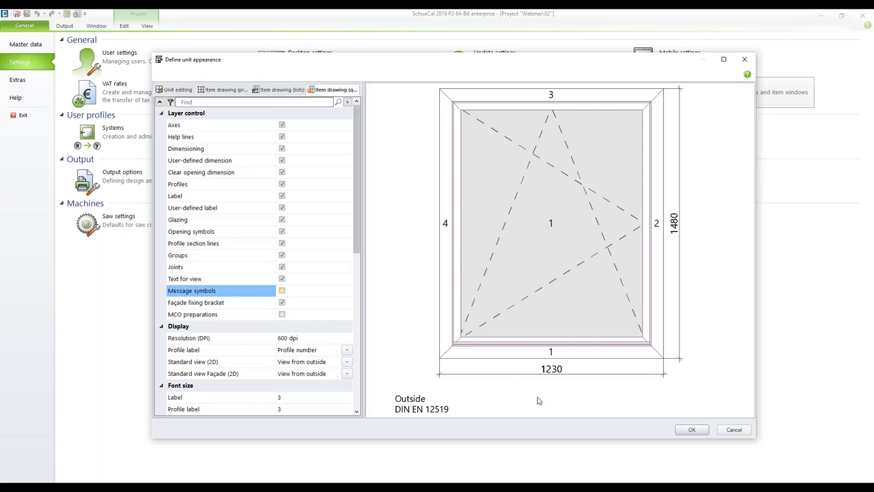
{"action": "left_click", "coordinate": [691, 430]}
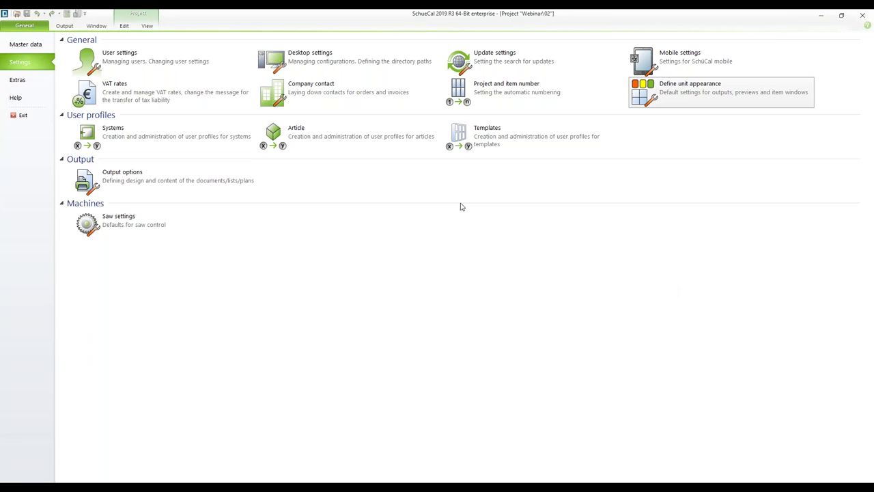
Return to the Webinar\02 project and open the context menu for window item 001
{"action": "left_click", "coordinate": [139, 14]}
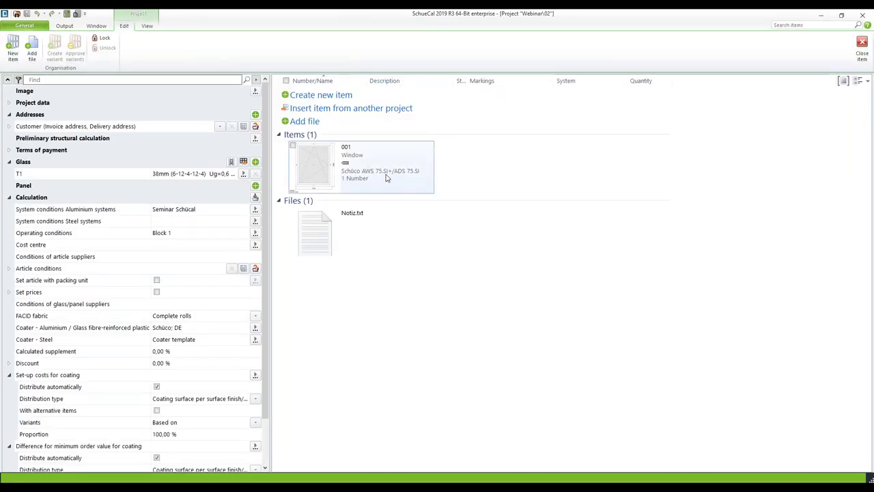
{"action": "left_click", "coordinate": [377, 191]}
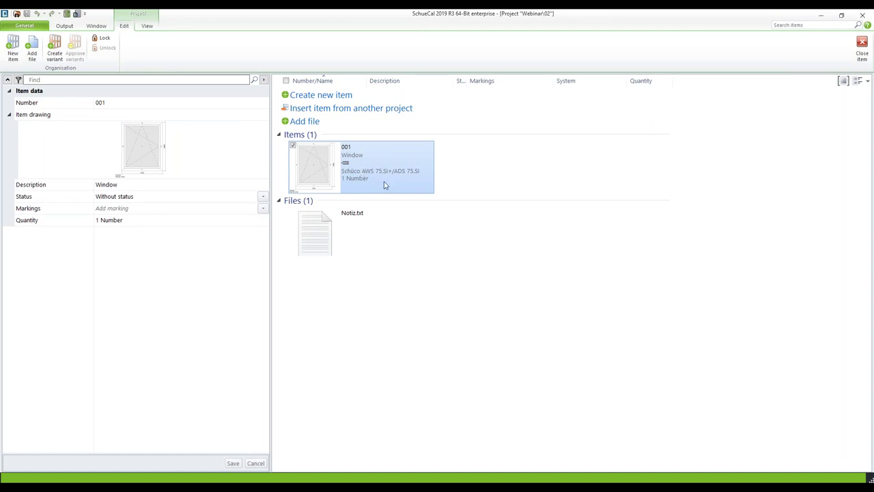
{"action": "right_click", "coordinate": [355, 156]}
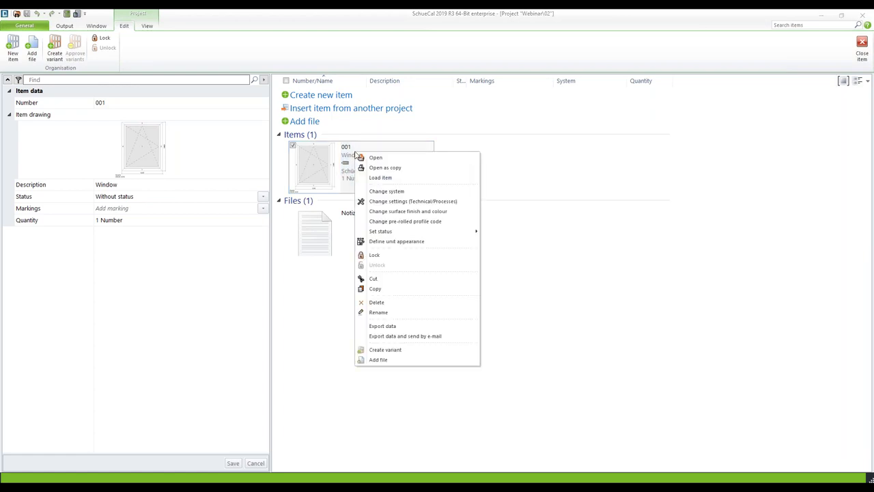
Apply Define unit appearance to item 001 and acknowledge the 'No update required' result
{"action": "left_click", "coordinate": [399, 242]}
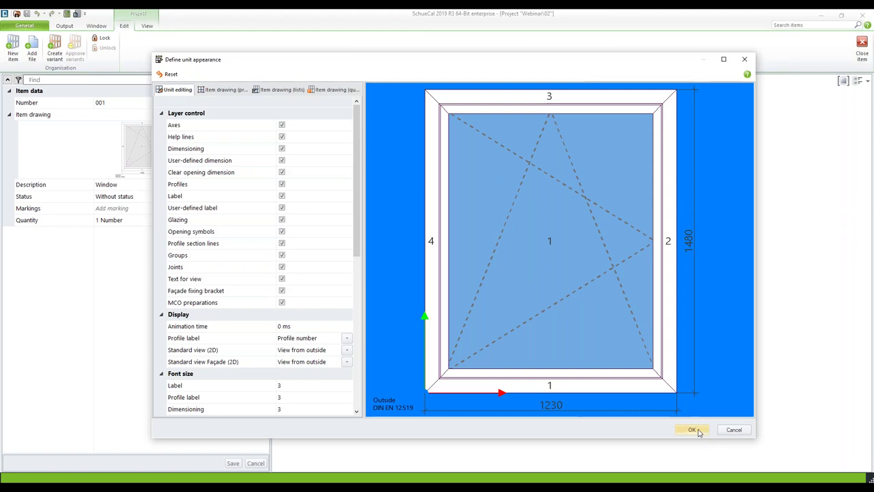
{"action": "left_click", "coordinate": [692, 429]}
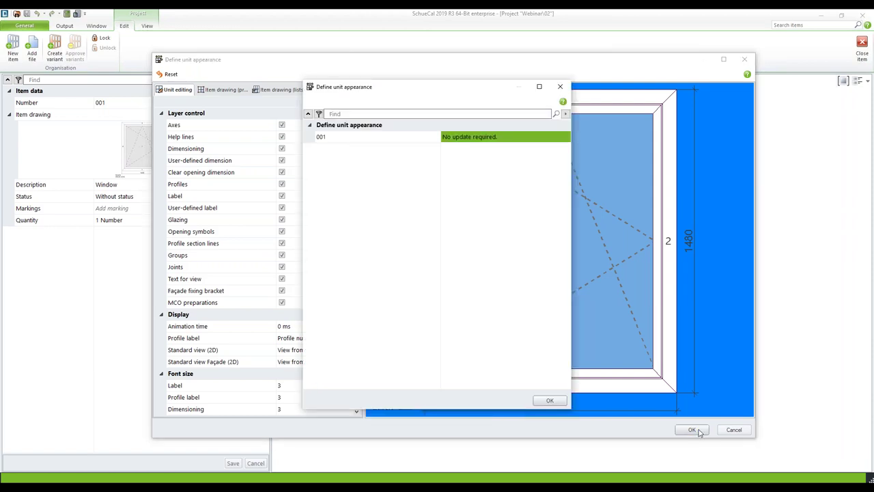
{"action": "left_click", "coordinate": [550, 401]}
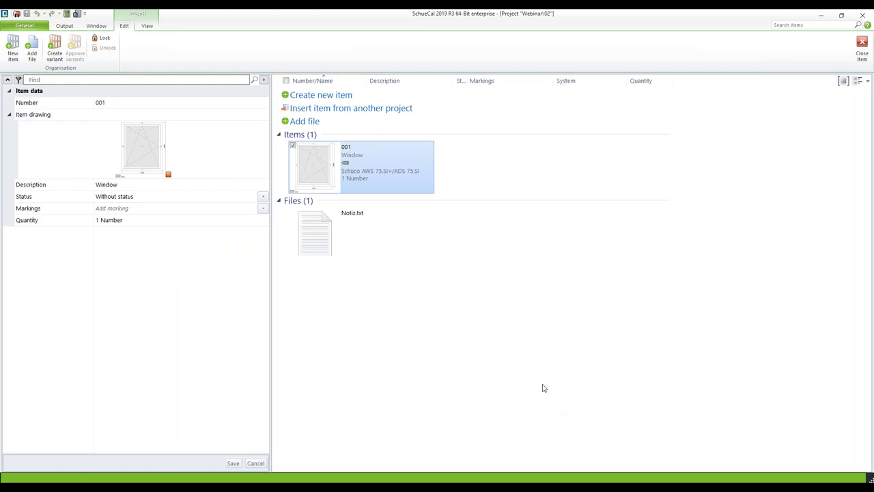
Open item 001 for editing and launch its unit appearance settings via View > Define
{"action": "double_click", "coordinate": [319, 166]}
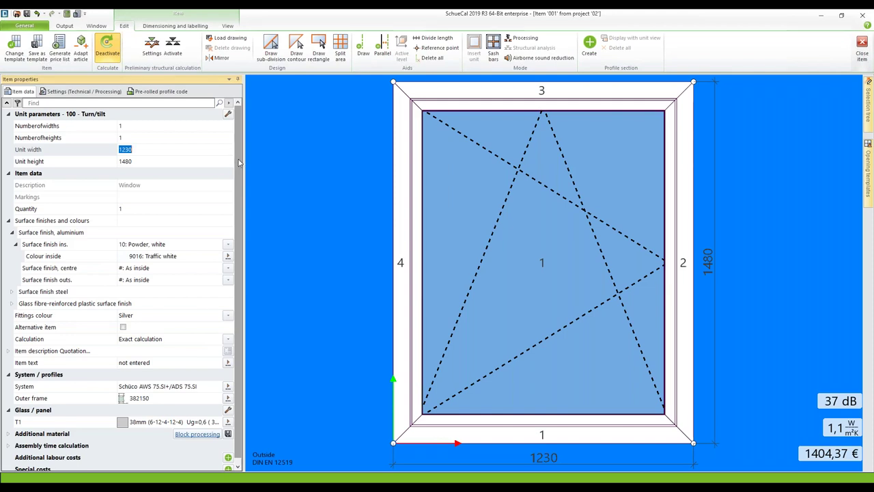
{"action": "scroll", "coordinate": [239, 164], "scroll_direction": "down", "scroll_amount": 1}
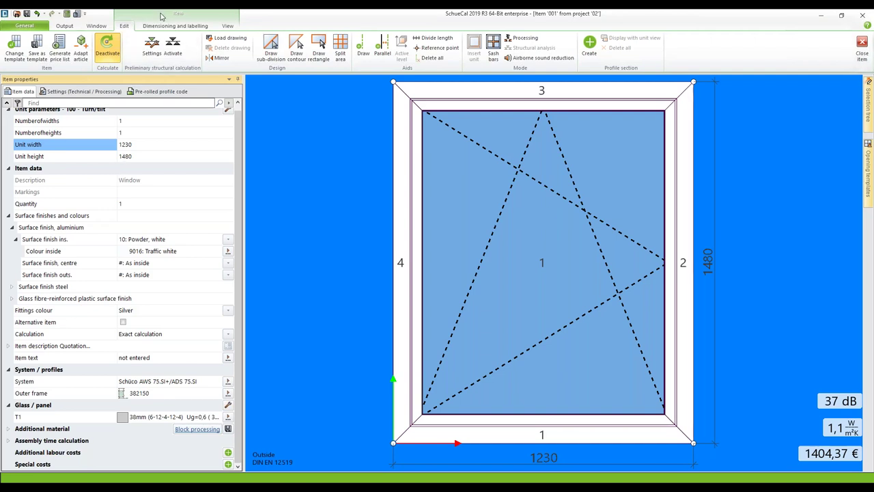
{"action": "left_click", "coordinate": [228, 26]}
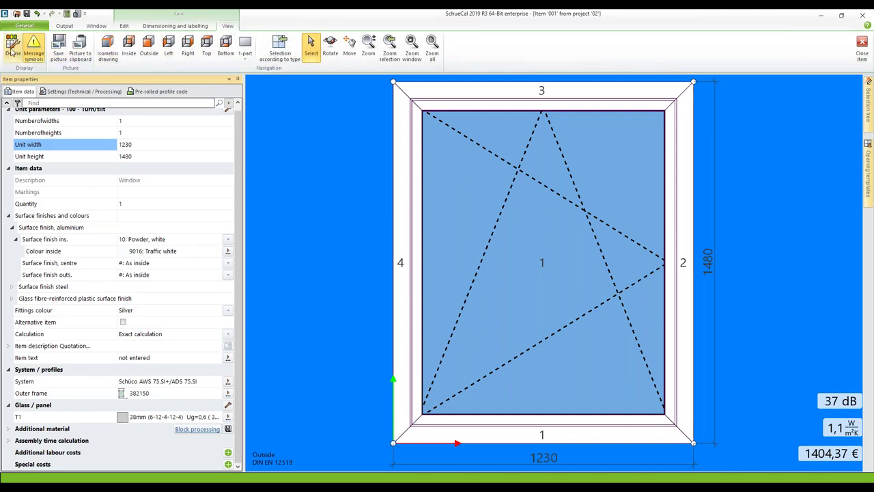
{"action": "left_click", "coordinate": [12, 49]}
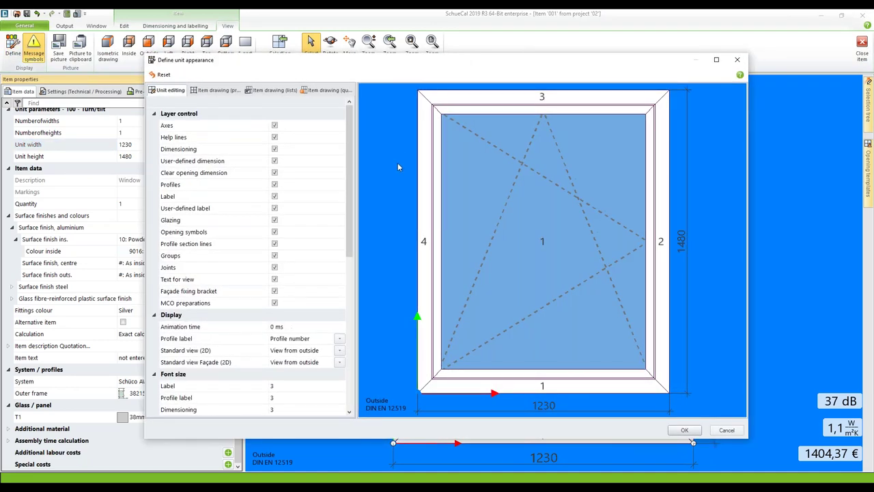
{"action": "mouse_move", "coordinate": [316, 97]}
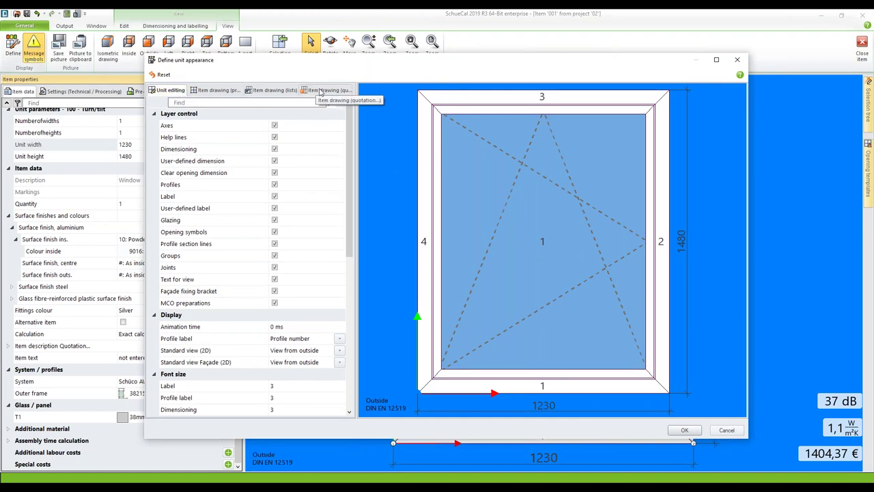
{"action": "left_click", "coordinate": [326, 90]}
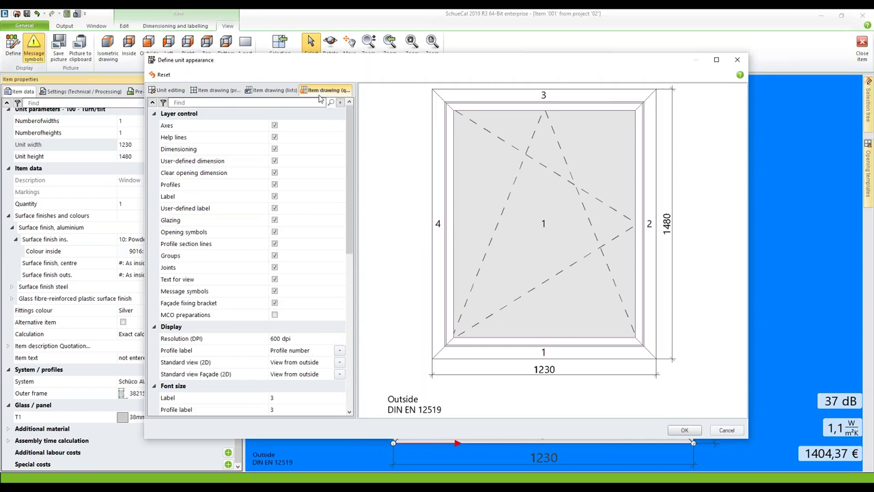
{"action": "left_click", "coordinate": [182, 292]}
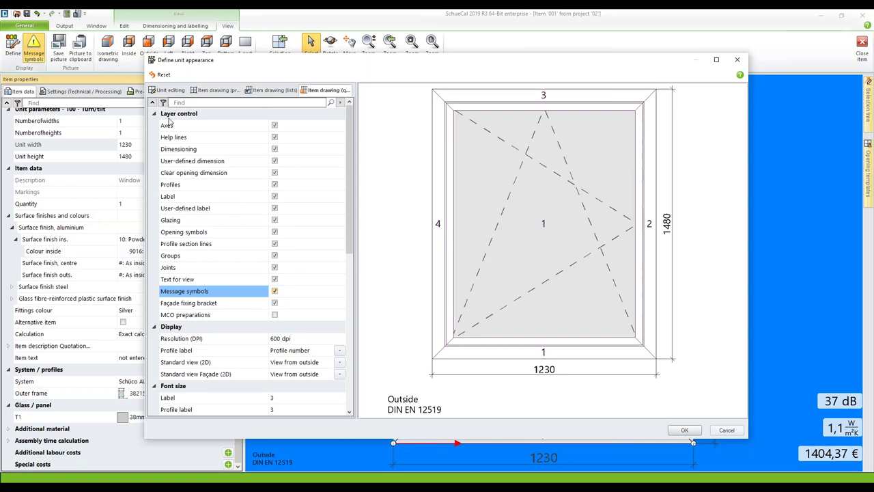
{"action": "left_click", "coordinate": [171, 91]}
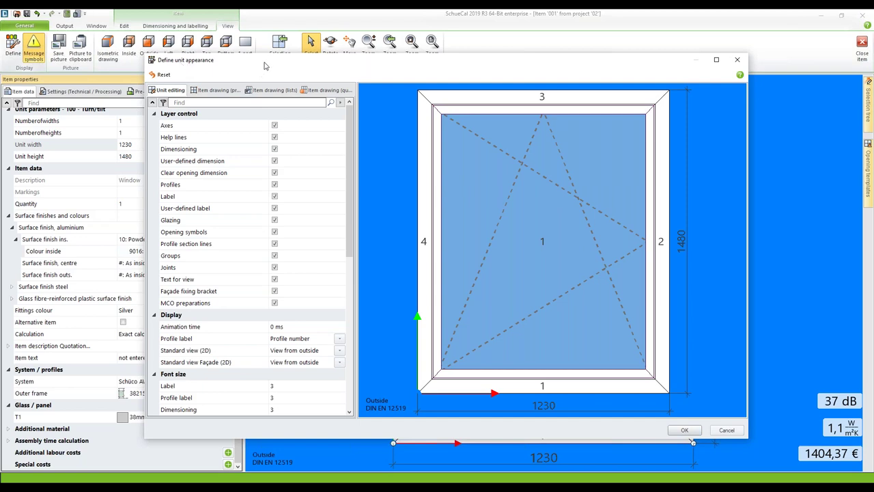
{"action": "left_click_drag", "start_coordinate": [260, 65], "coordinate": [259, 65]}
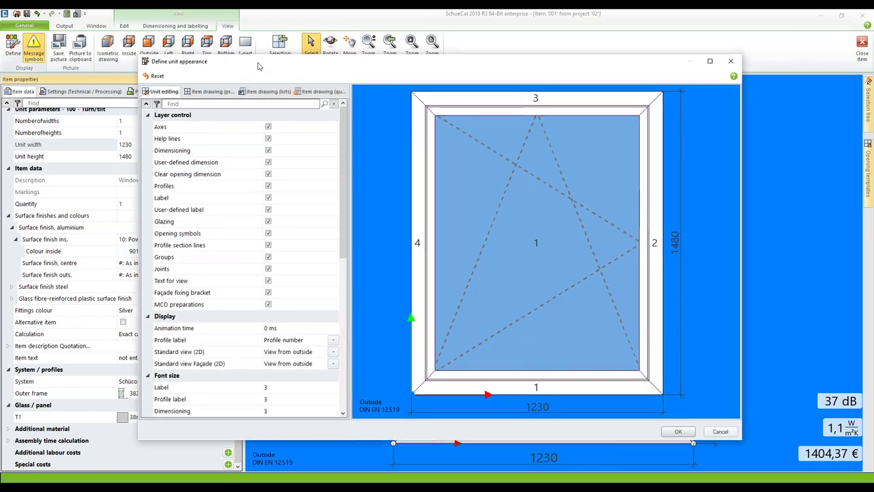
Reset item 001's appearance to defaults, giving a grey background and 382150 profile labels
{"action": "left_click", "coordinate": [158, 77]}
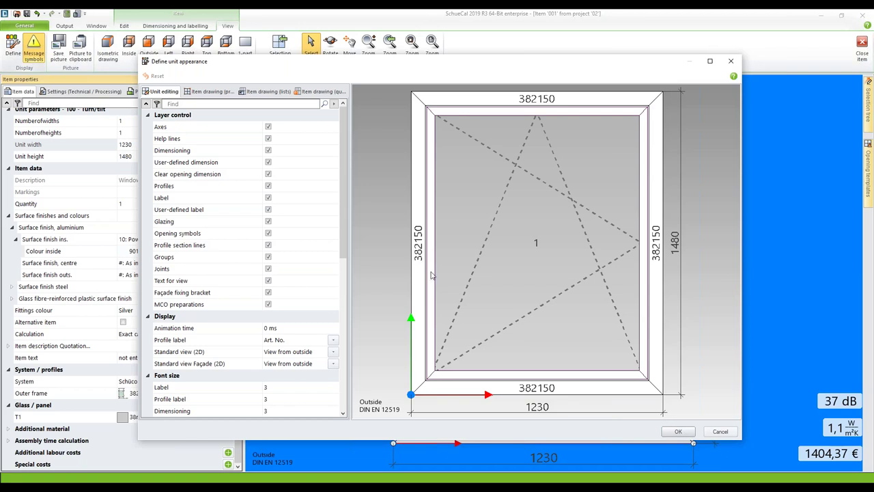
{"action": "left_click", "coordinate": [321, 93]}
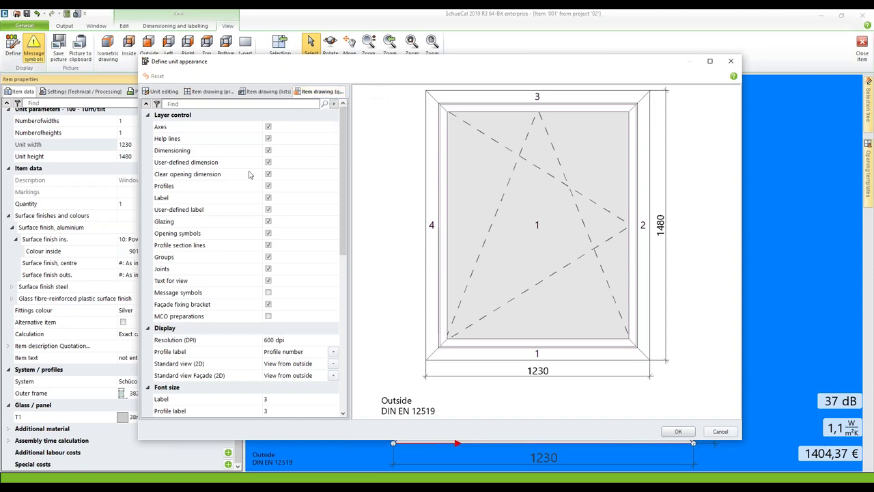
{"action": "left_click", "coordinate": [224, 294]}
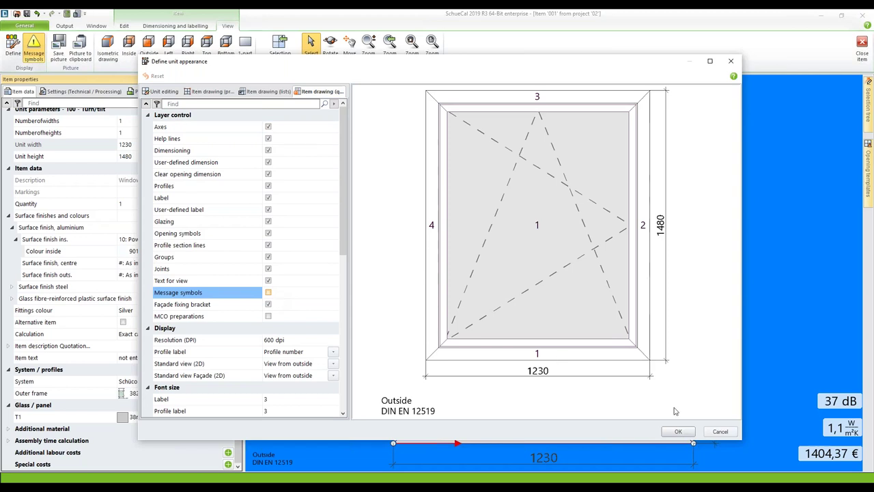
{"action": "left_click", "coordinate": [678, 432]}
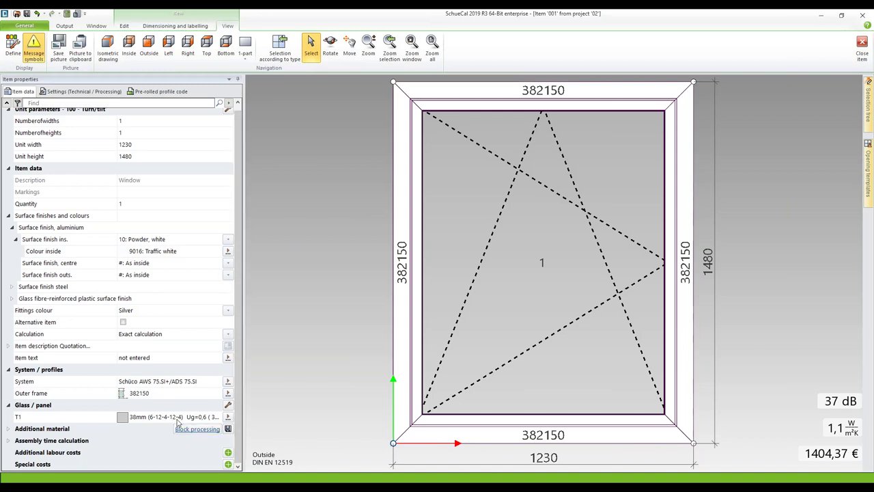
Set the T1 glass Display to 'defined' in its Glass and panel dialog
{"action": "left_click", "coordinate": [228, 416]}
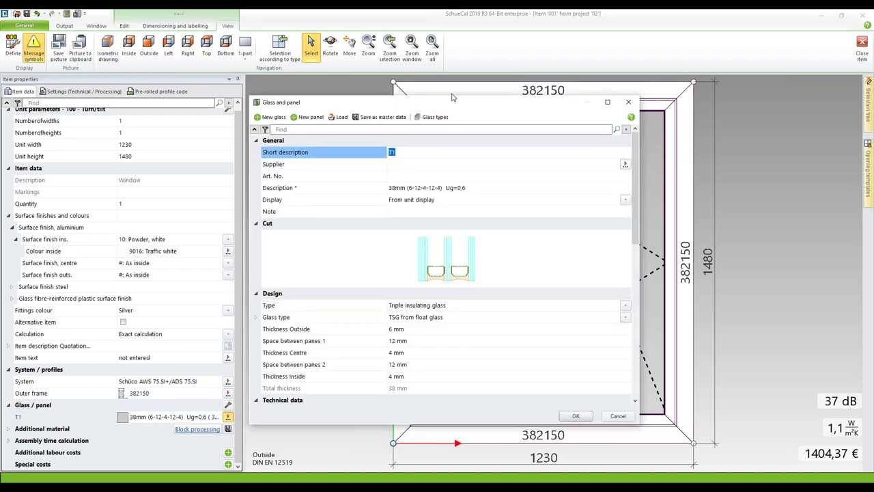
{"action": "left_click_drag", "start_coordinate": [448, 86], "coordinate": [445, 39]}
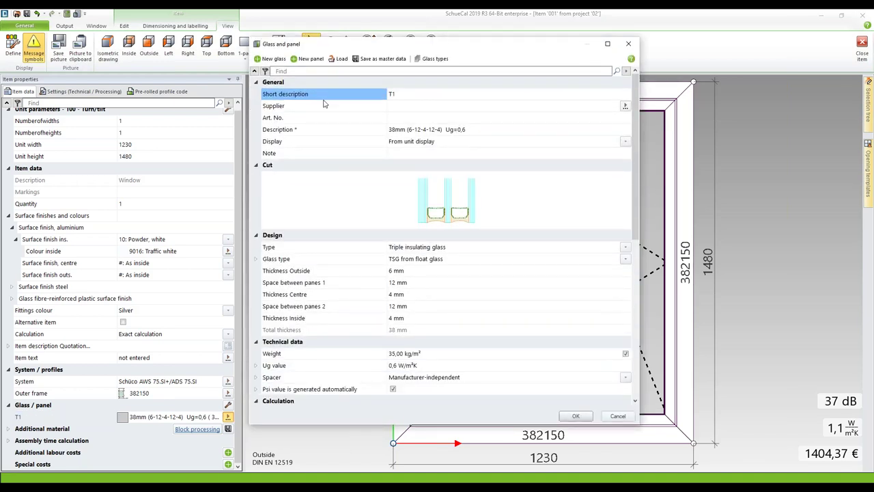
{"action": "left_click", "coordinate": [277, 142]}
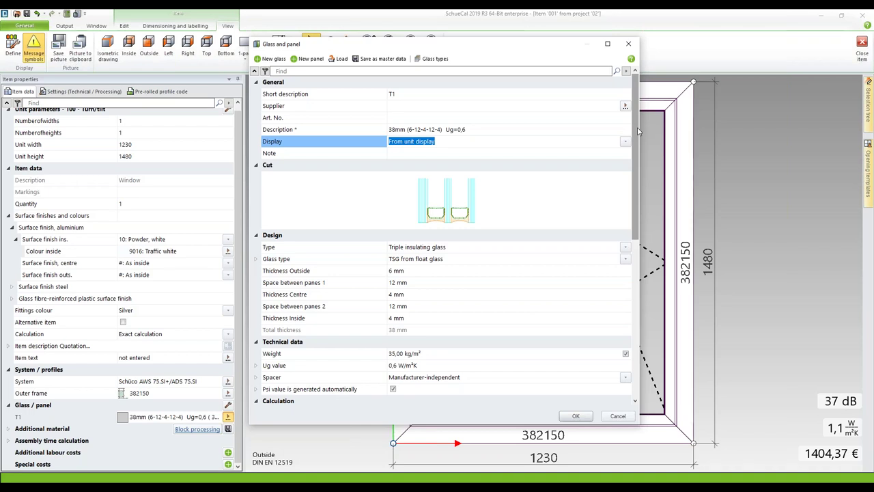
{"action": "left_click", "coordinate": [625, 141]}
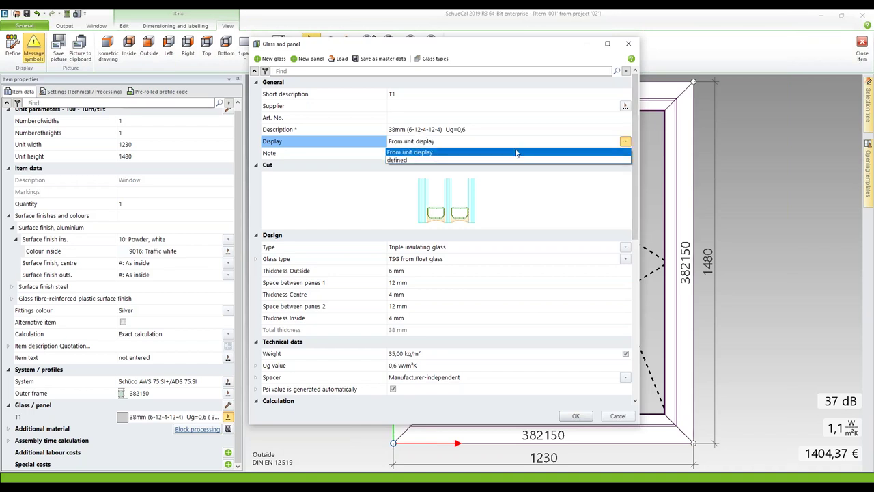
{"action": "left_click", "coordinate": [417, 160]}
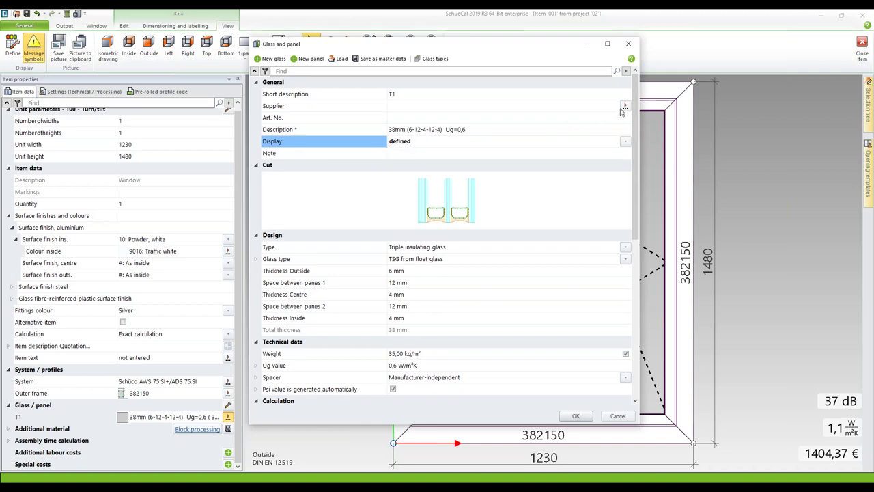
{"action": "left_click_drag", "start_coordinate": [638, 118], "coordinate": [634, 303]}
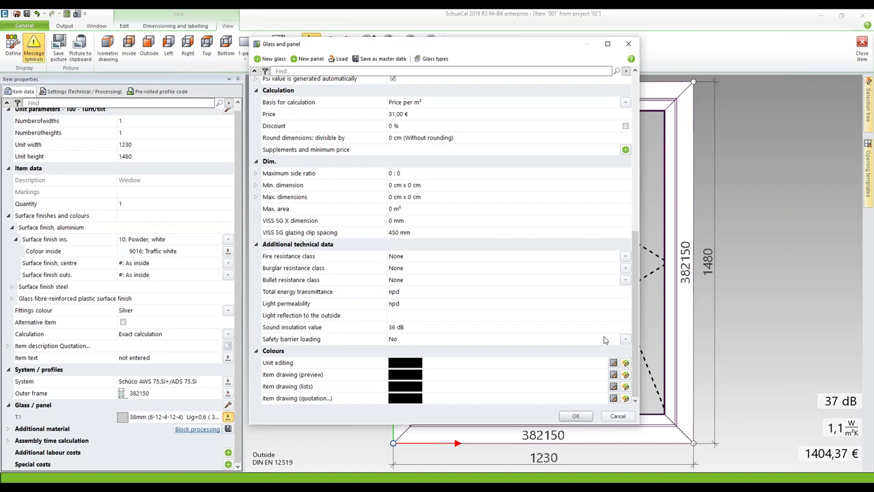
Set the T1 glass unit editing colour to light green and confirm the Glass and panel settings
{"action": "left_click", "coordinate": [292, 365]}
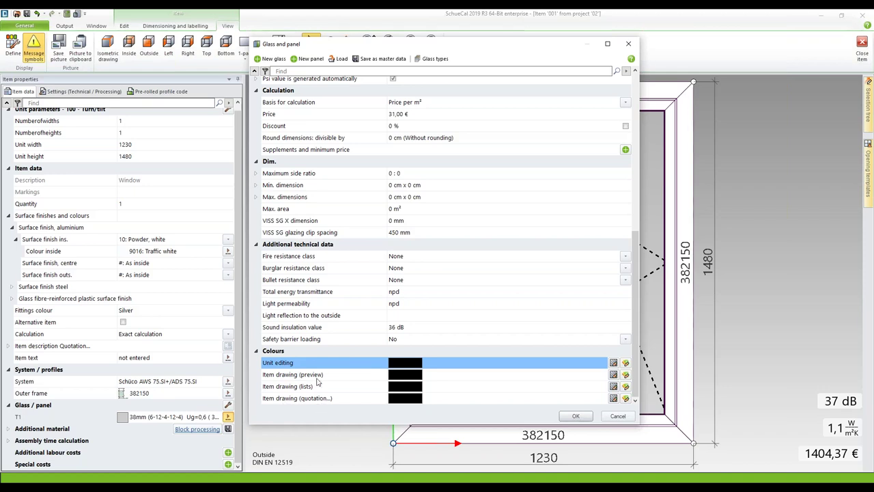
{"action": "left_click", "coordinate": [625, 363]}
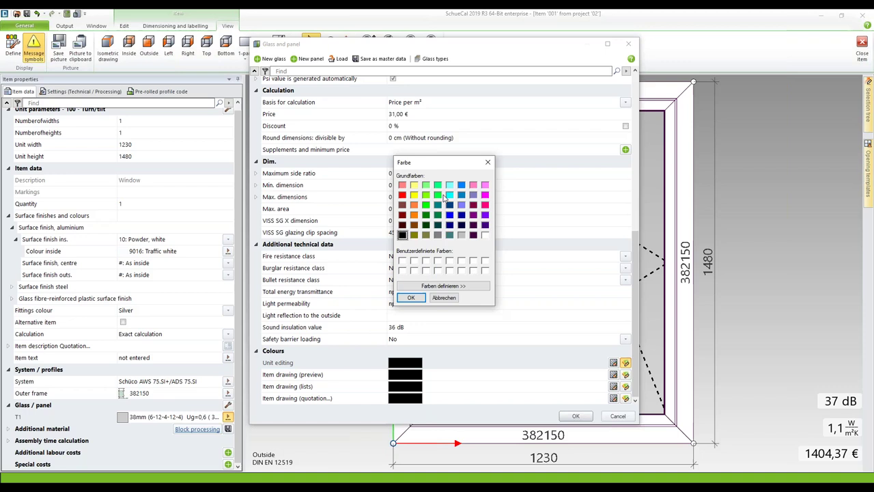
{"action": "left_click", "coordinate": [425, 186]}
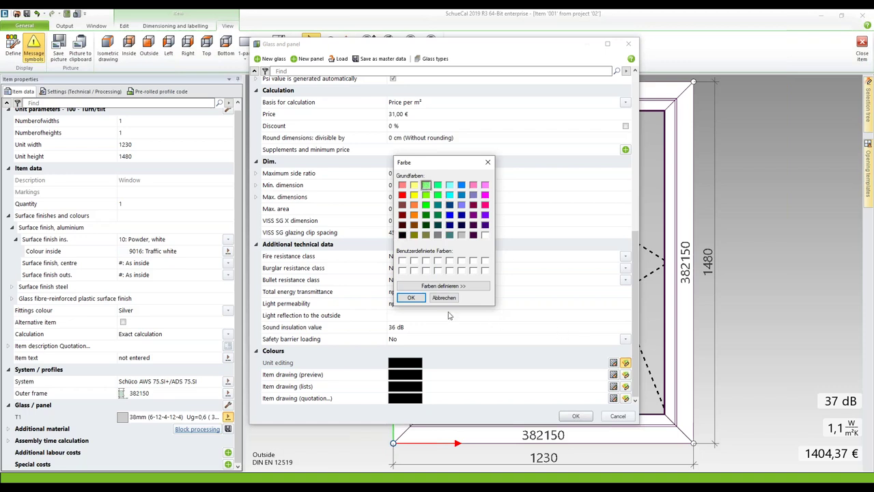
{"action": "left_click", "coordinate": [411, 298]}
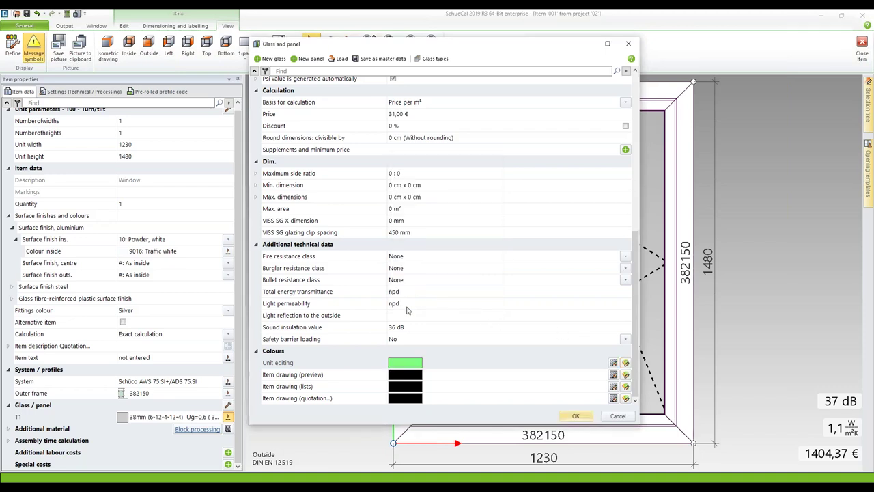
{"action": "left_click", "coordinate": [581, 418]}
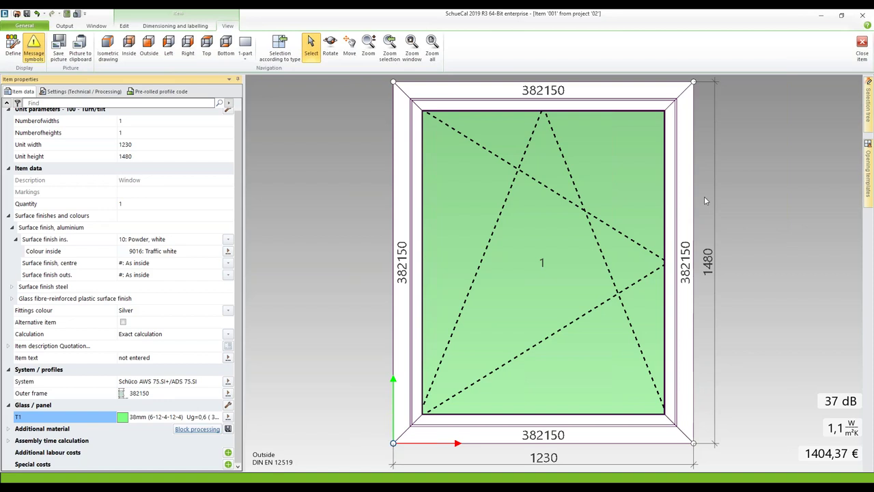
Clear the selection and switch to the webinar slide listing the three subjects
{"action": "left_click", "coordinate": [292, 187]}
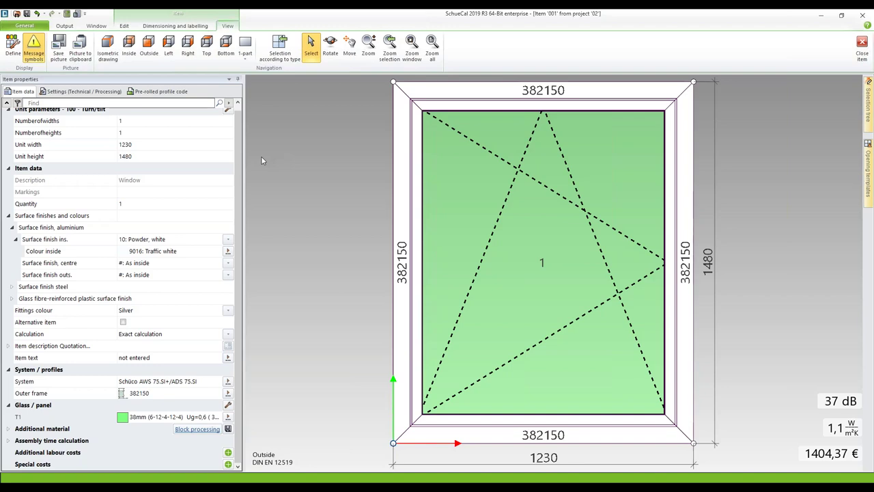
{"action": "key", "text": "alt+Tab"}
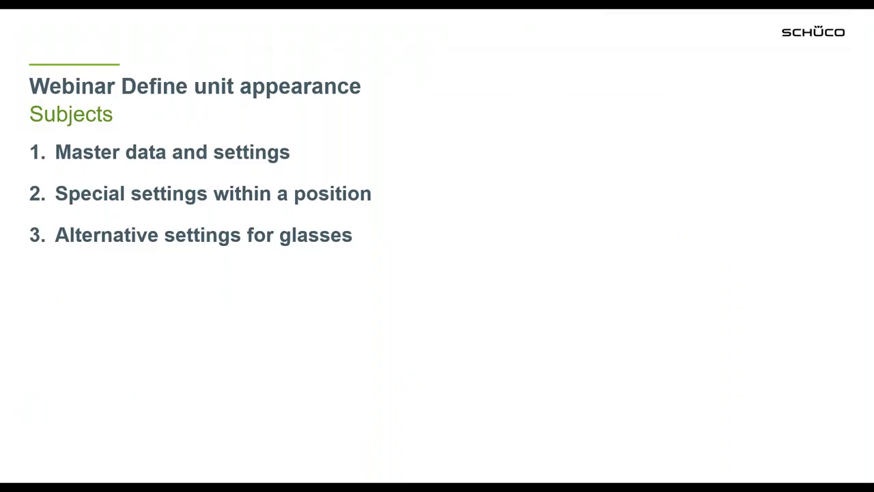